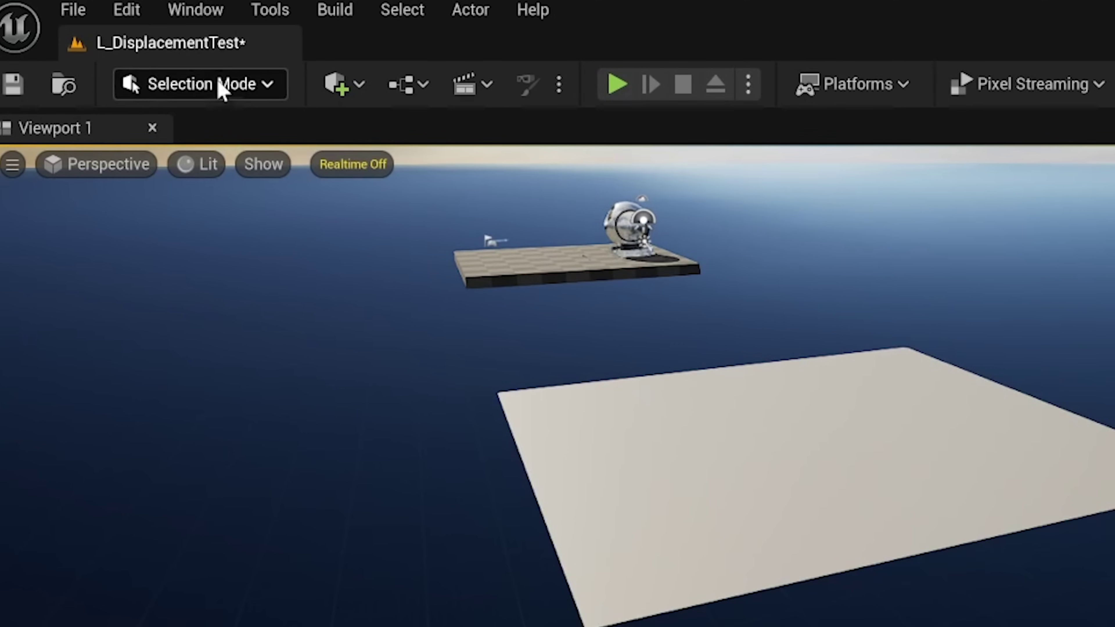
Switch the editor to Motion Design mode and add the star to the selected shapes.
left_click(109, 44)
left_click(241, 327)
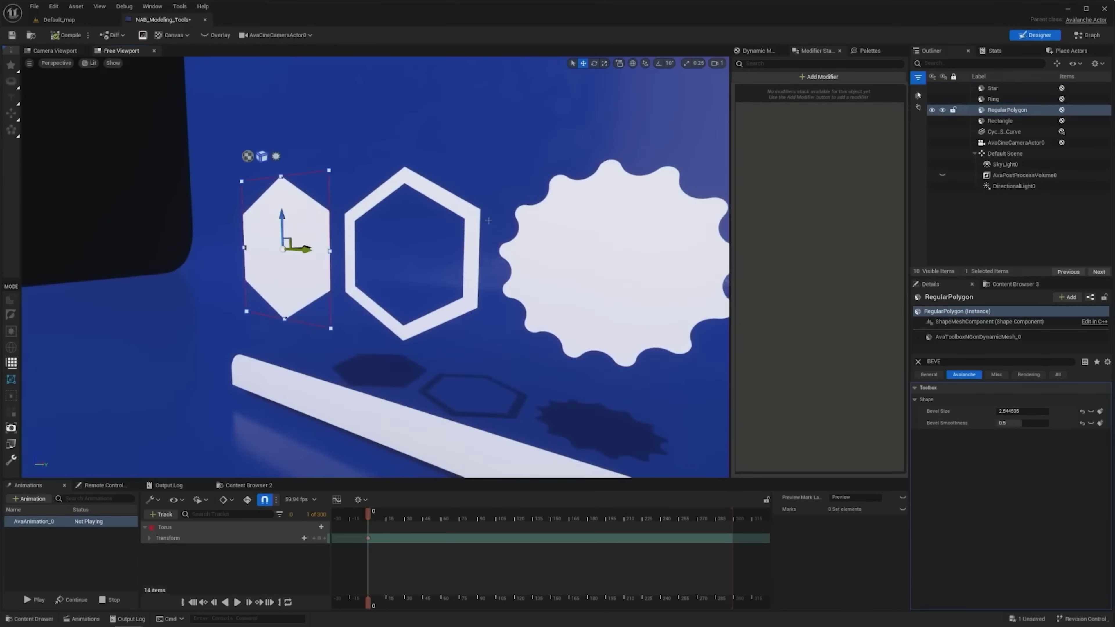
left_click(545, 211, "ctrl")
left_click(819, 76)
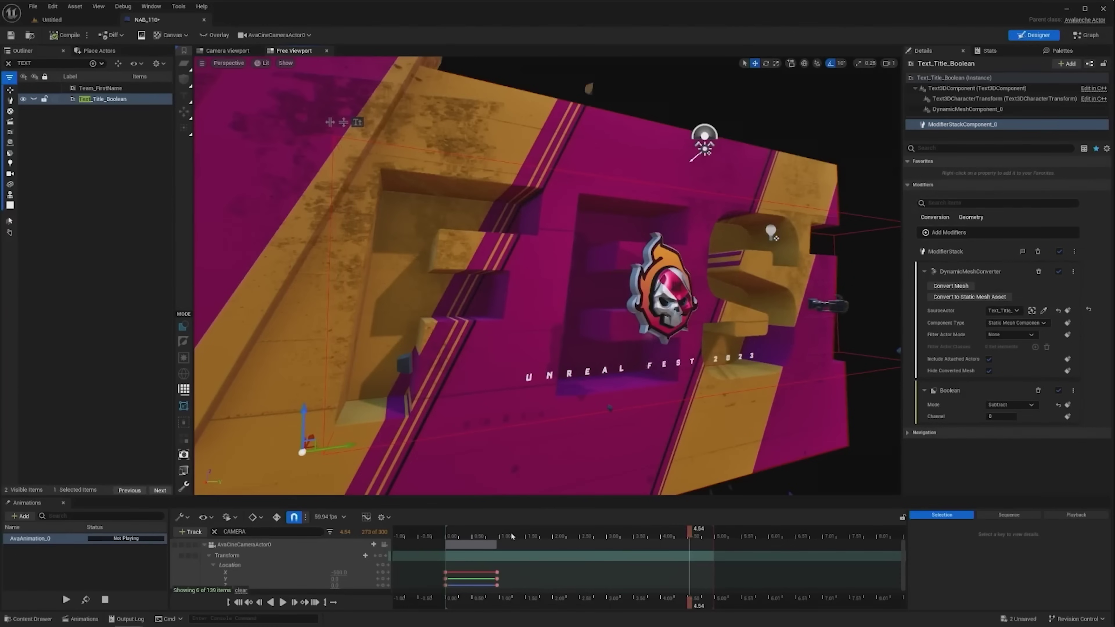
Scrub the animation to the logo shot, widen the camera view and play it back.
left_click(512, 536)
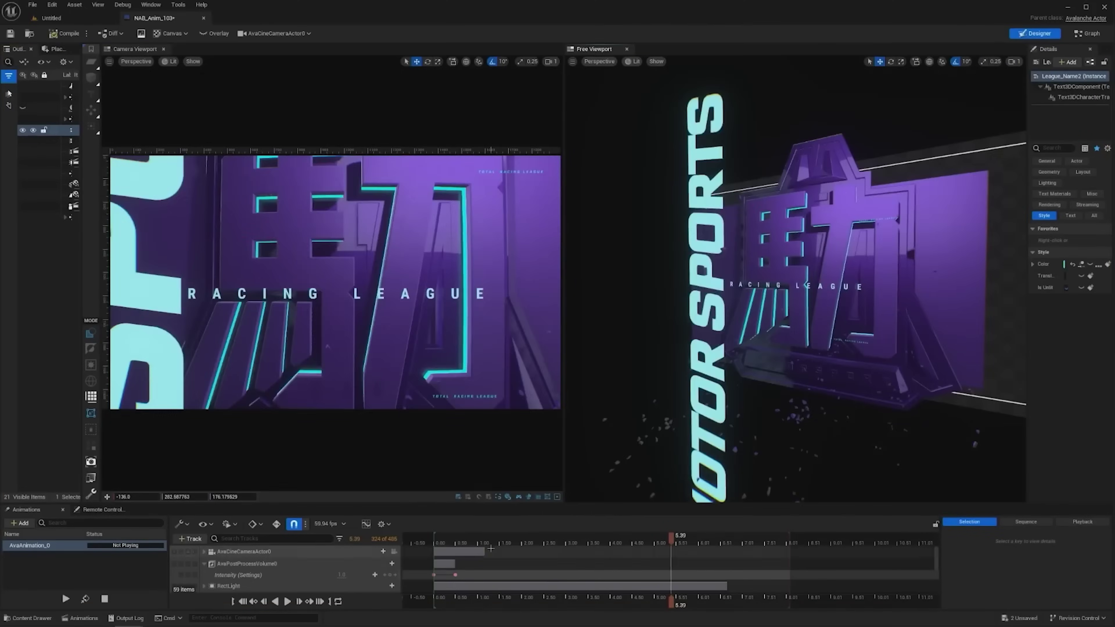
left_click(439, 540)
left_click_drag(438, 540, 629, 536)
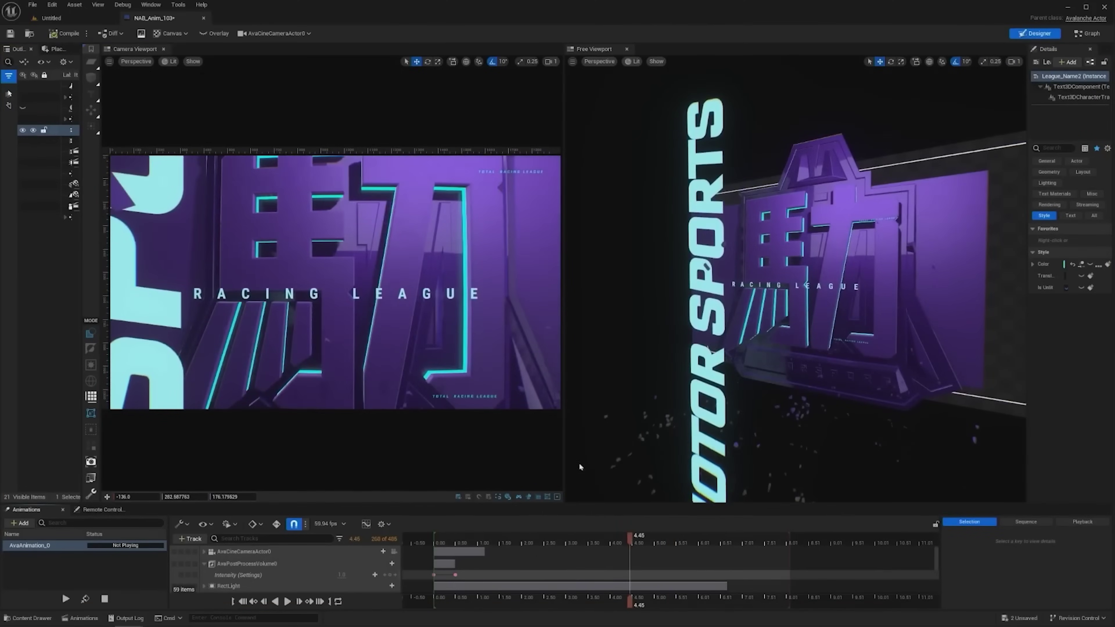
left_click_drag(564, 451, 745, 451)
key("space")
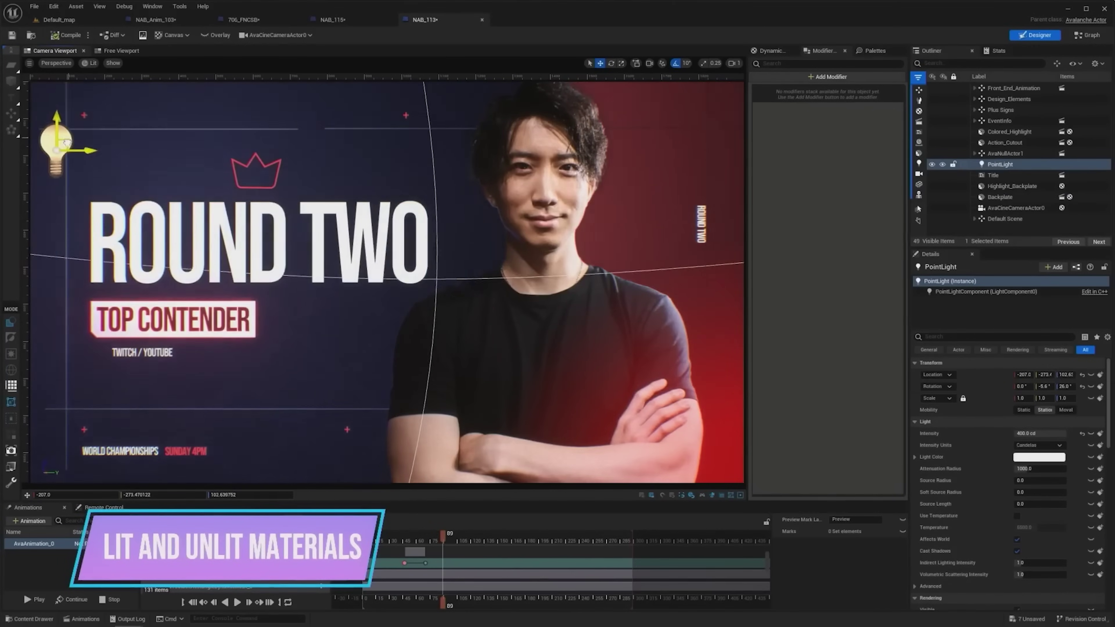
Drag the PointLight in the Camera Viewport to the top centre of the Round Two graphic.
left_click_drag(66, 143, 303, 88)
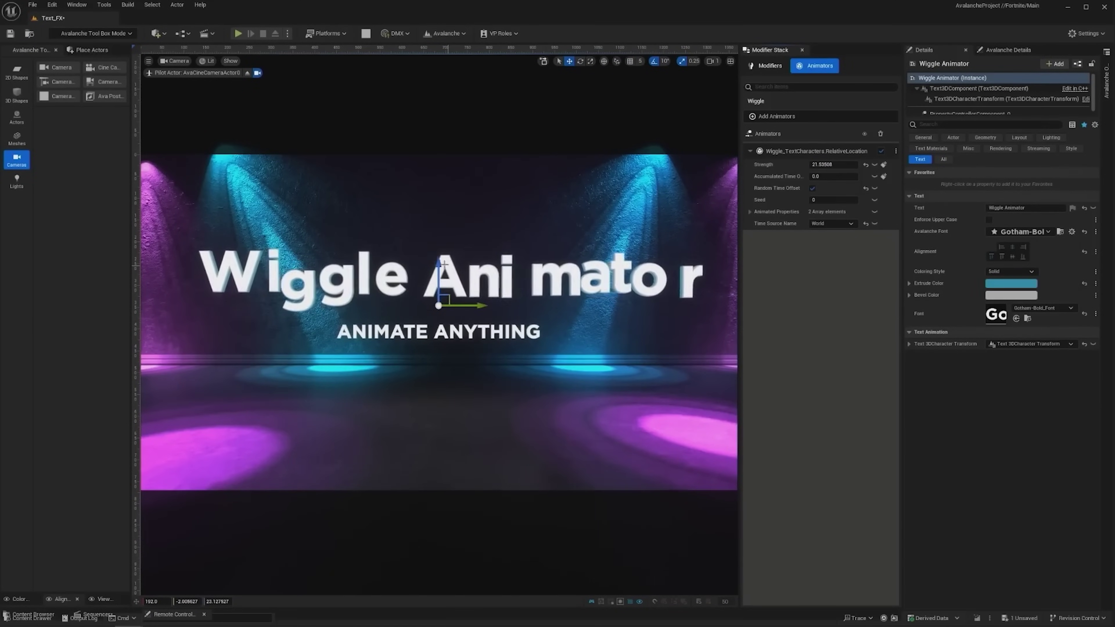
Raise Wiggle strength to about 40 and Bounce strength to about 61, then edit Accumulated Time.
left_click_drag(834, 165, 839, 190)
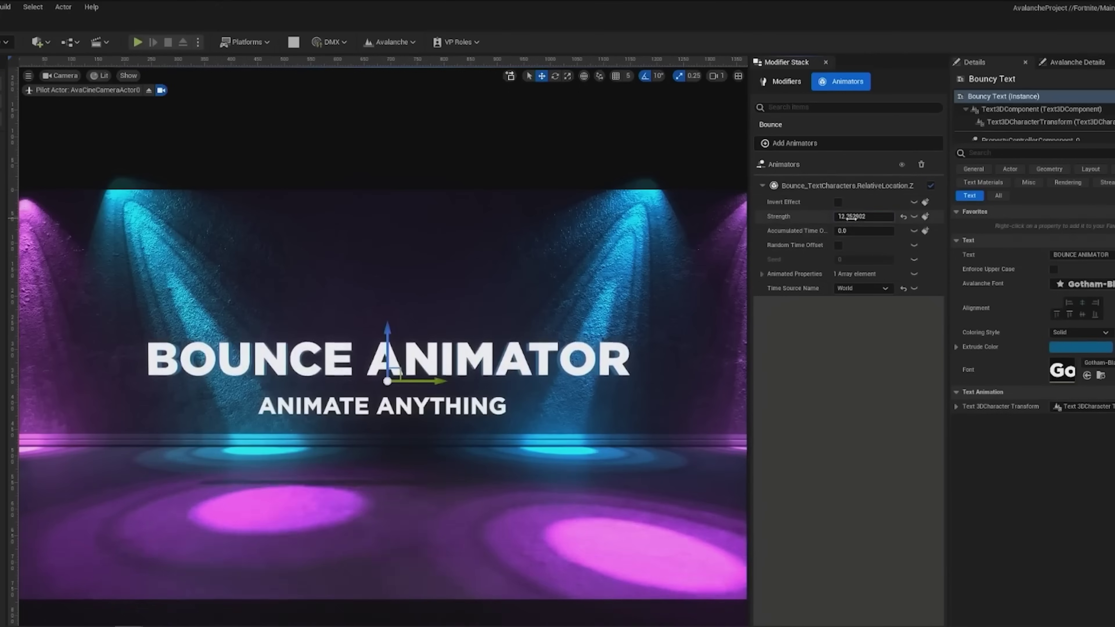
left_click_drag(865, 216, 878, 216)
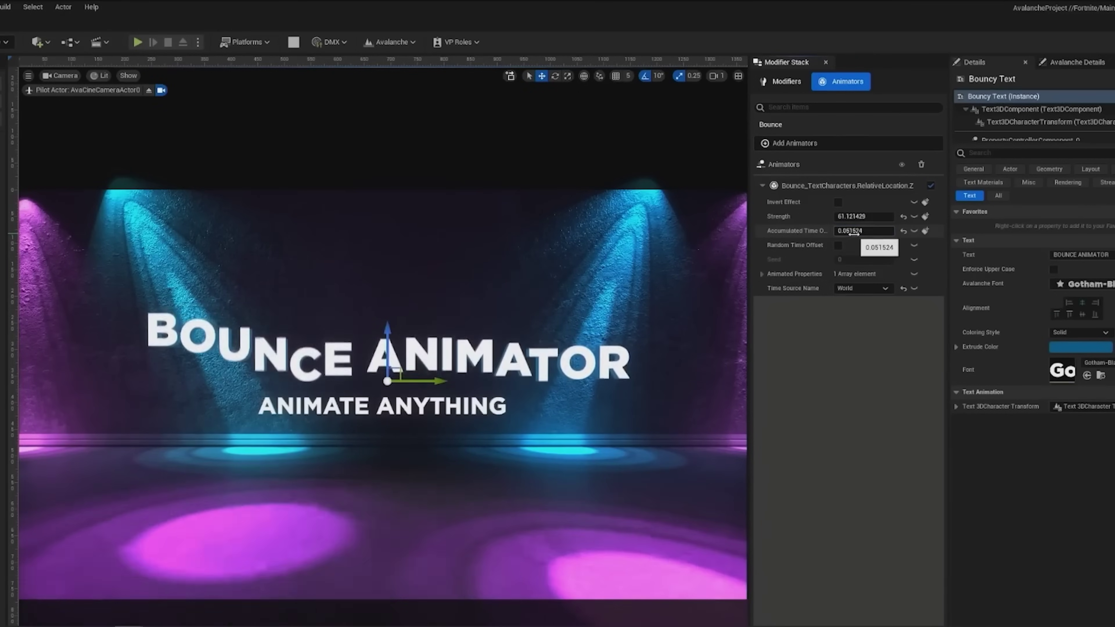
left_click(856, 231)
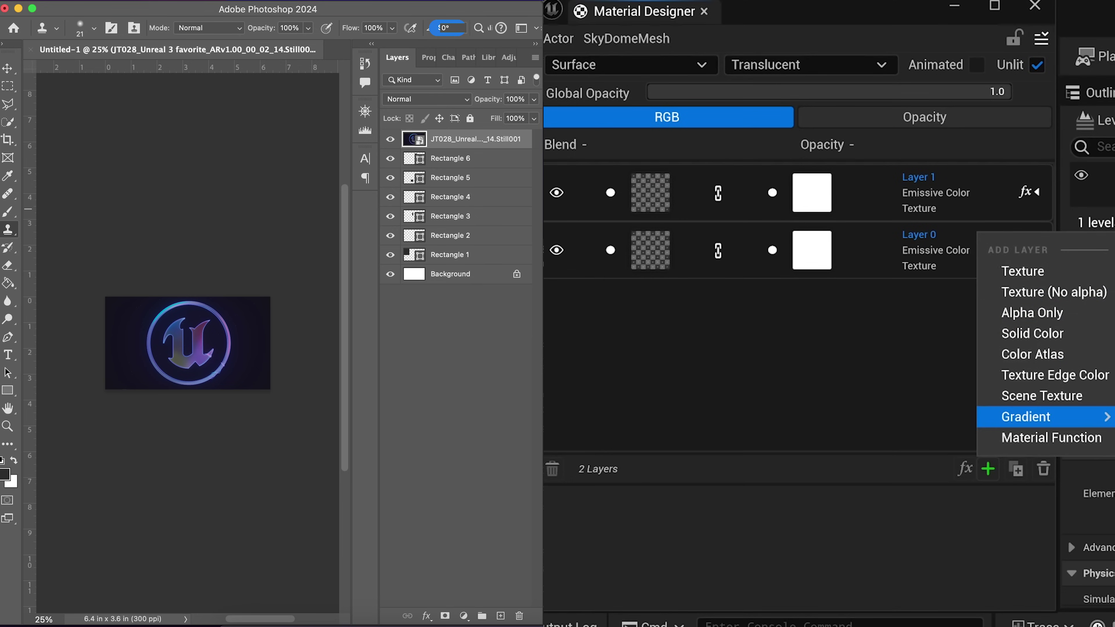
Add a radial gradient layer, then apply the Shweaty_Skin texture to the rectangle's material.
left_click(1107, 417)
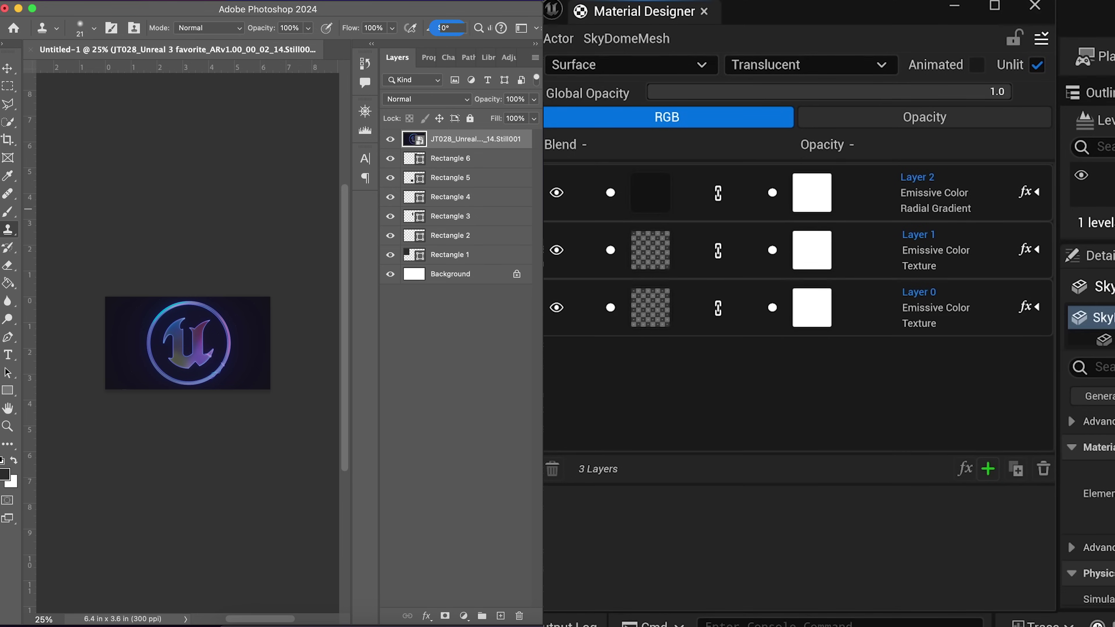
left_click(988, 470)
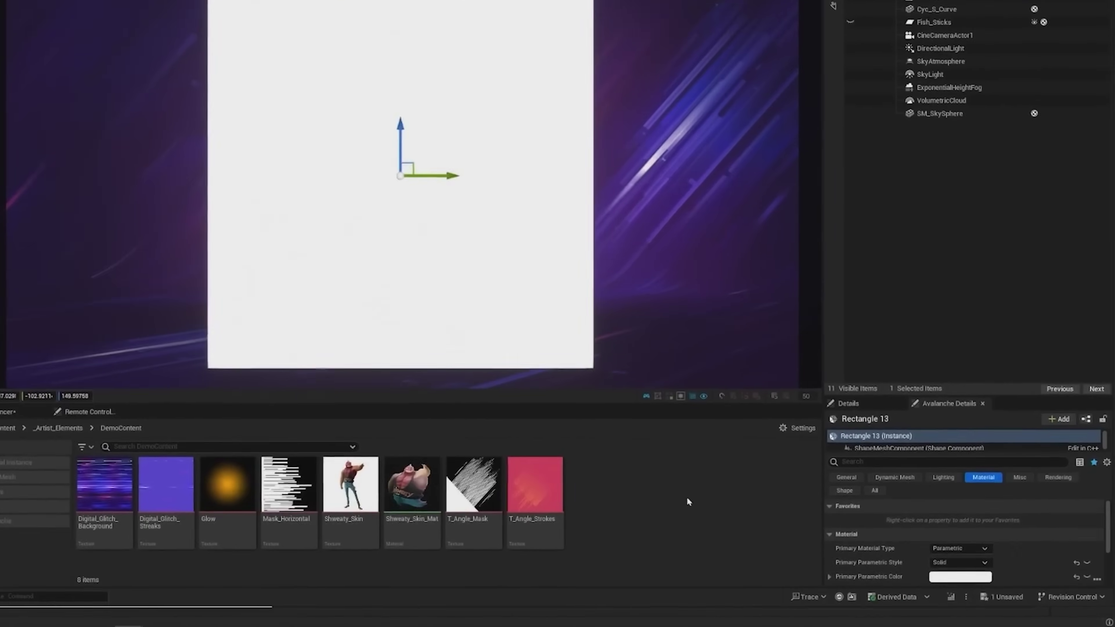
left_click(960, 548)
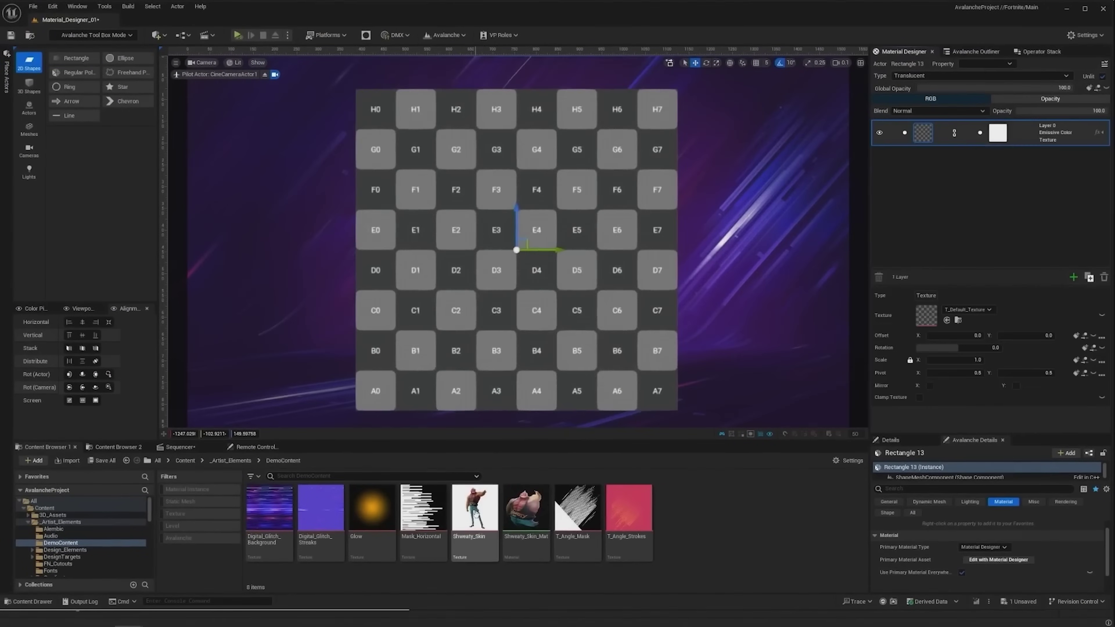
left_click_drag(475, 510, 926, 315)
Add a T_Angle_Strokes layer with 0.756 horizontal scale, clamped tiling and a nudged vertical offset.
left_click(1074, 277)
left_click_drag(629, 510, 927, 315)
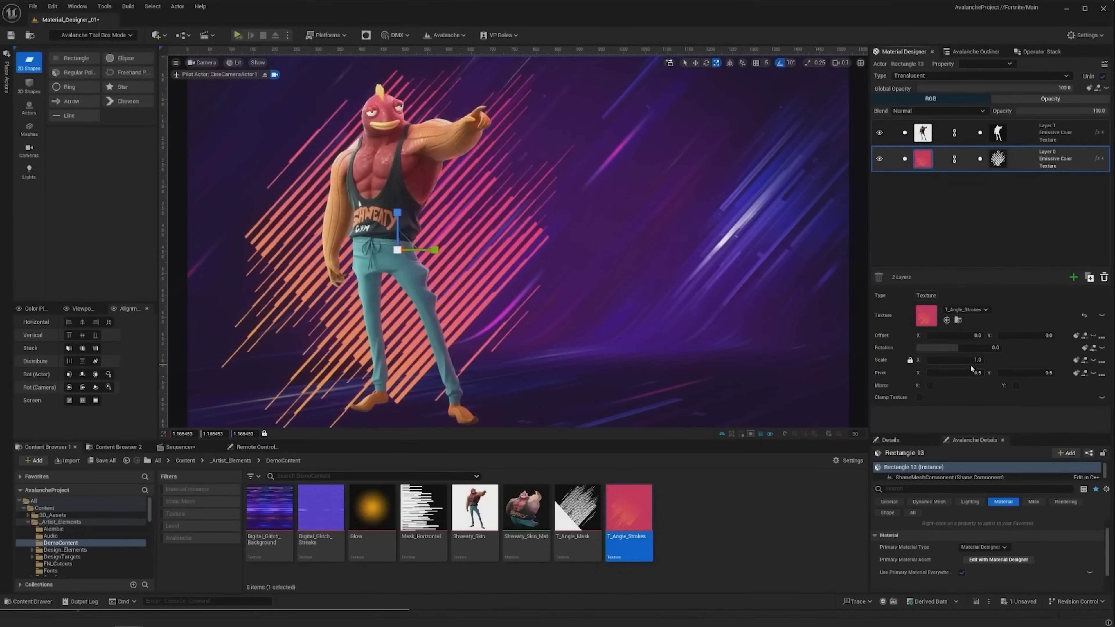
left_click_drag(966, 360, 949, 360)
left_click(920, 397)
left_click_drag(1023, 336, 1032, 336)
Add a third texture layer using the Glow texture and bring up its blend mode choices.
left_click(1073, 277)
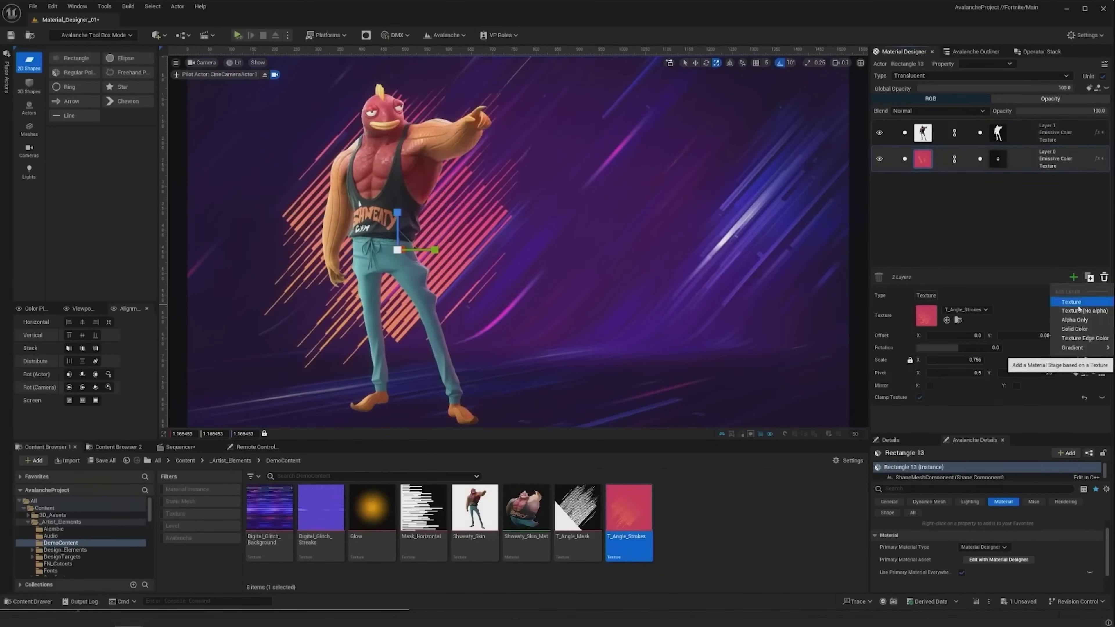
left_click(1071, 303)
left_click_drag(372, 507, 926, 315)
left_click(939, 110)
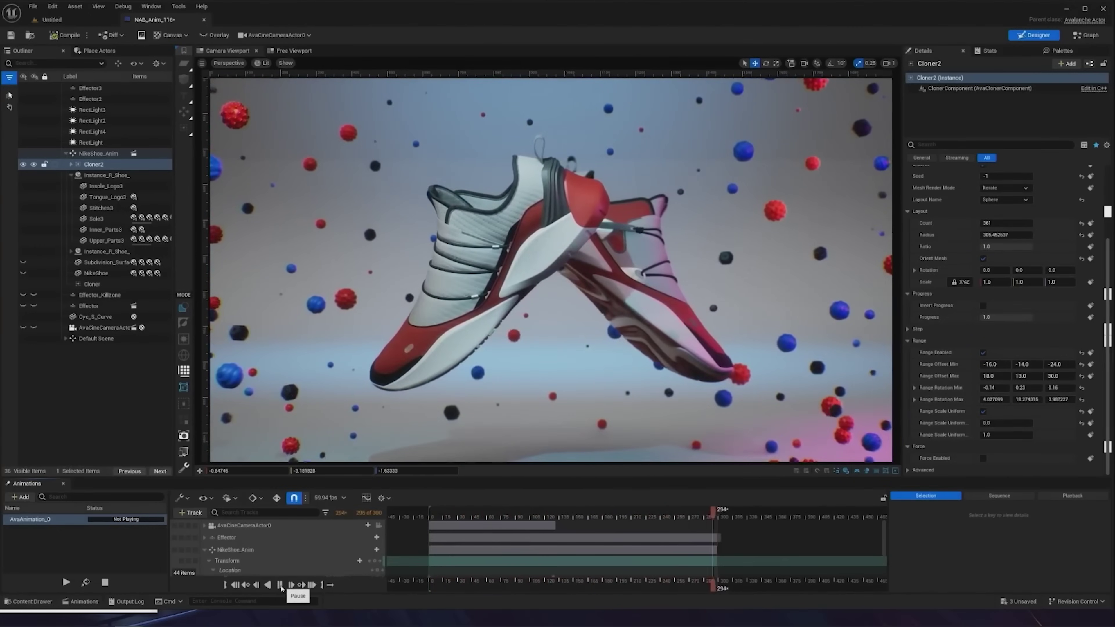
Switch to the free-moving view, then batch rename the TeamLogo group with a suffix enabled.
left_click(294, 50)
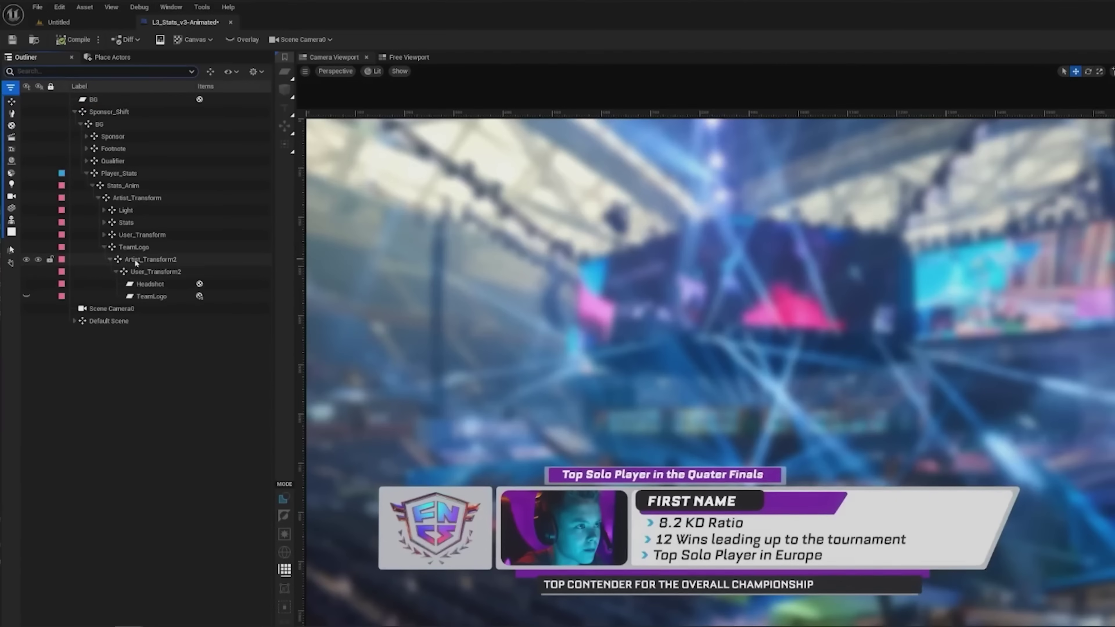
left_click(147, 247)
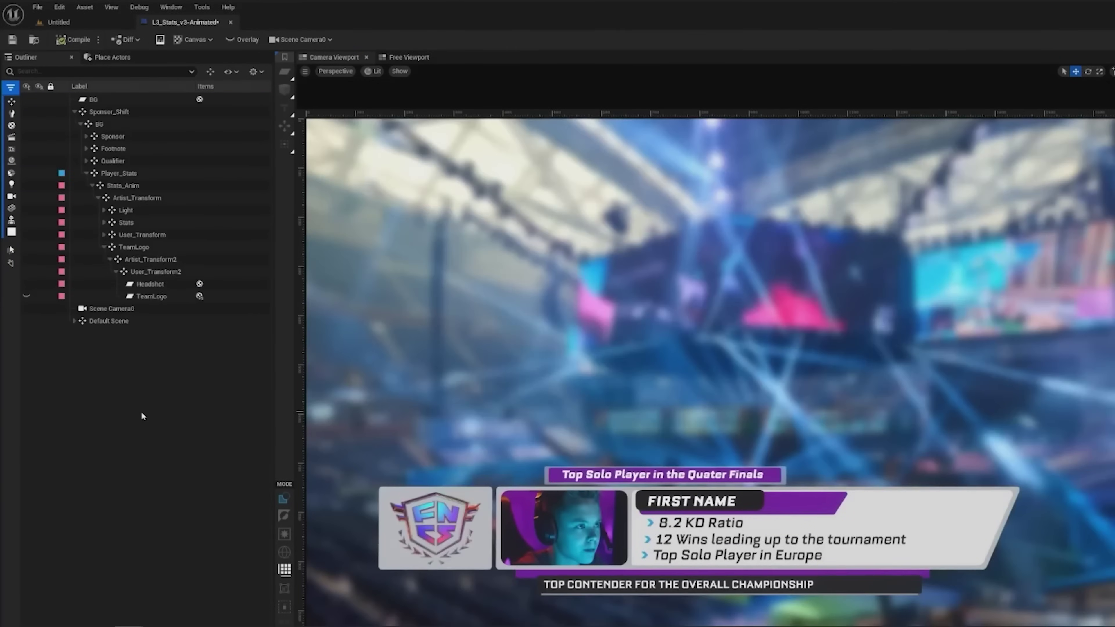
right_click(165, 247)
left_click(263, 269)
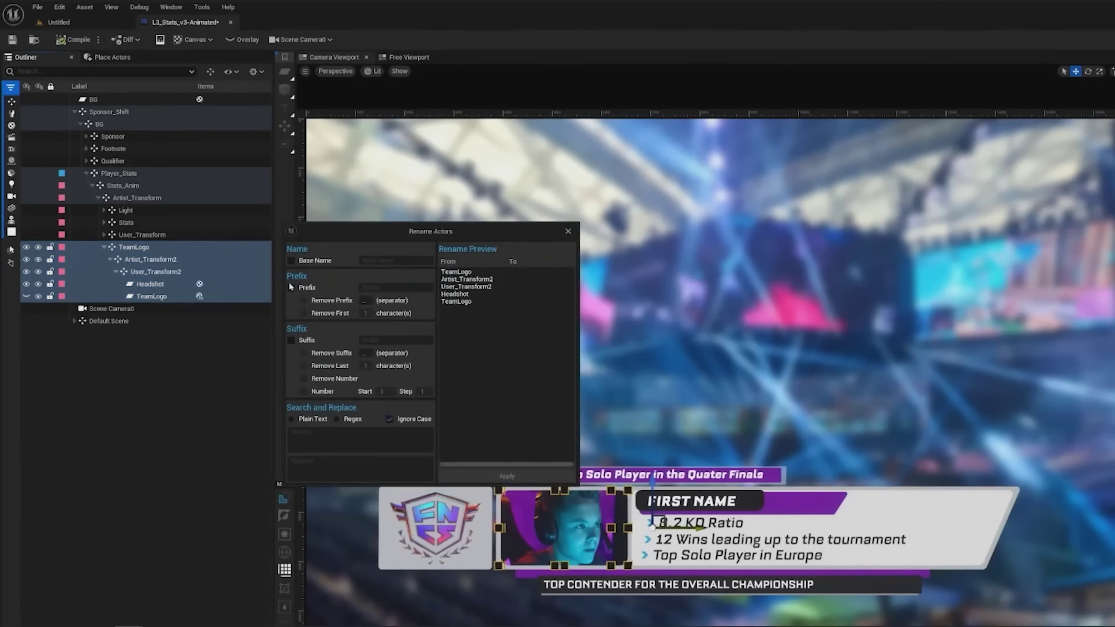
left_click(291, 340)
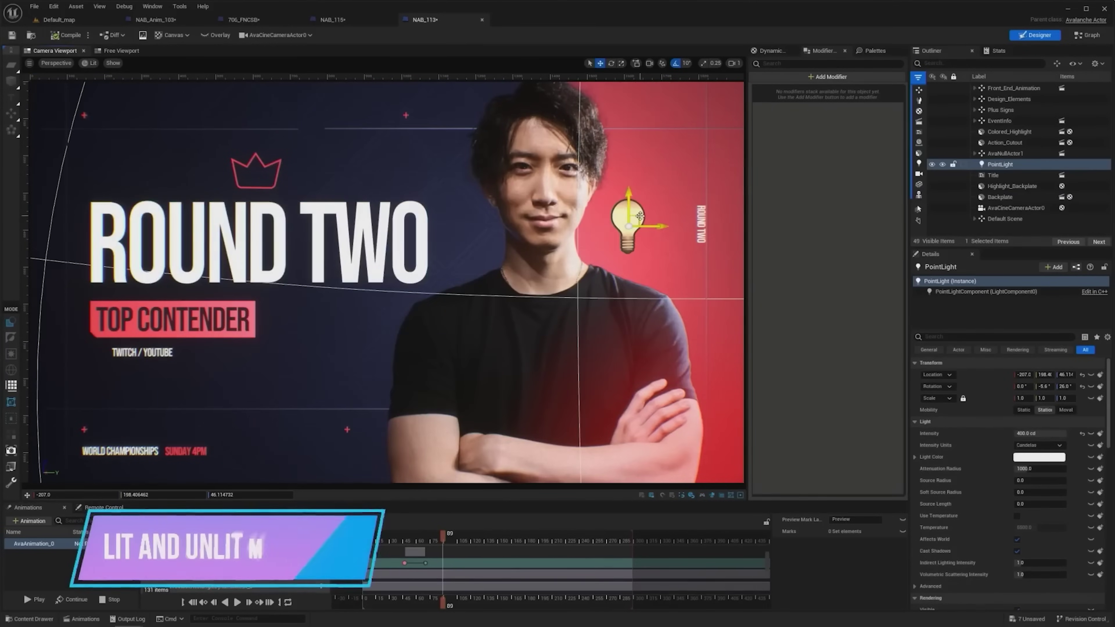
Move the point light onto TOP CONTENDER and over the chest, and make the material unlit.
left_click_drag(629, 213, 52, 315)
left_click_drag(70, 128, 672, 348)
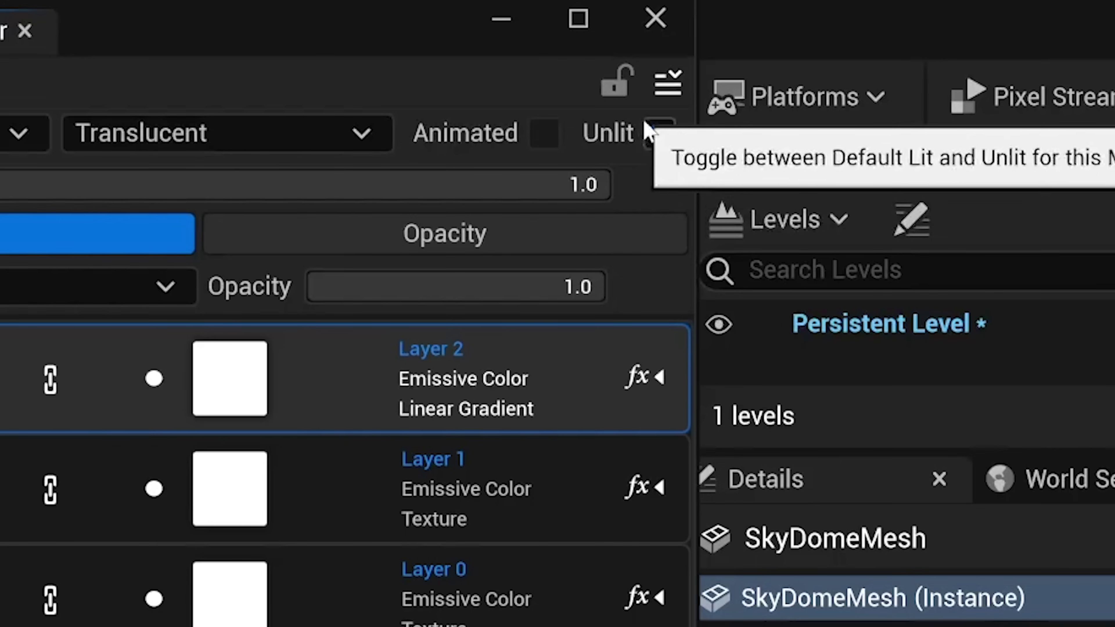
left_click(654, 133)
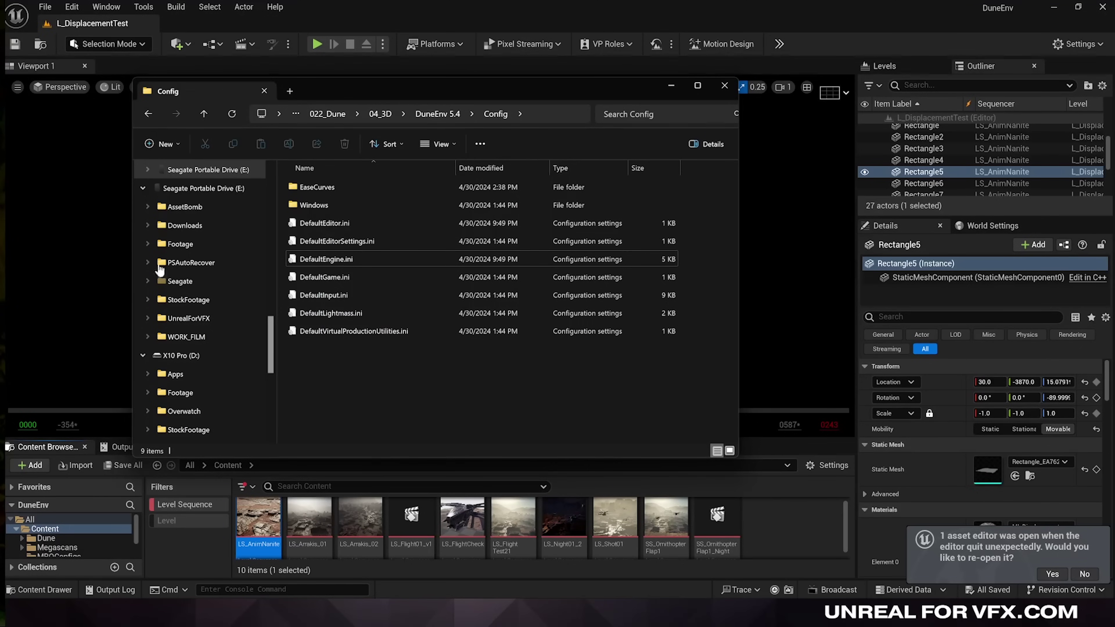
Open DefaultEngine.ini in Notepad and select its two r.Nanite tessellation lines.
left_click(369, 262)
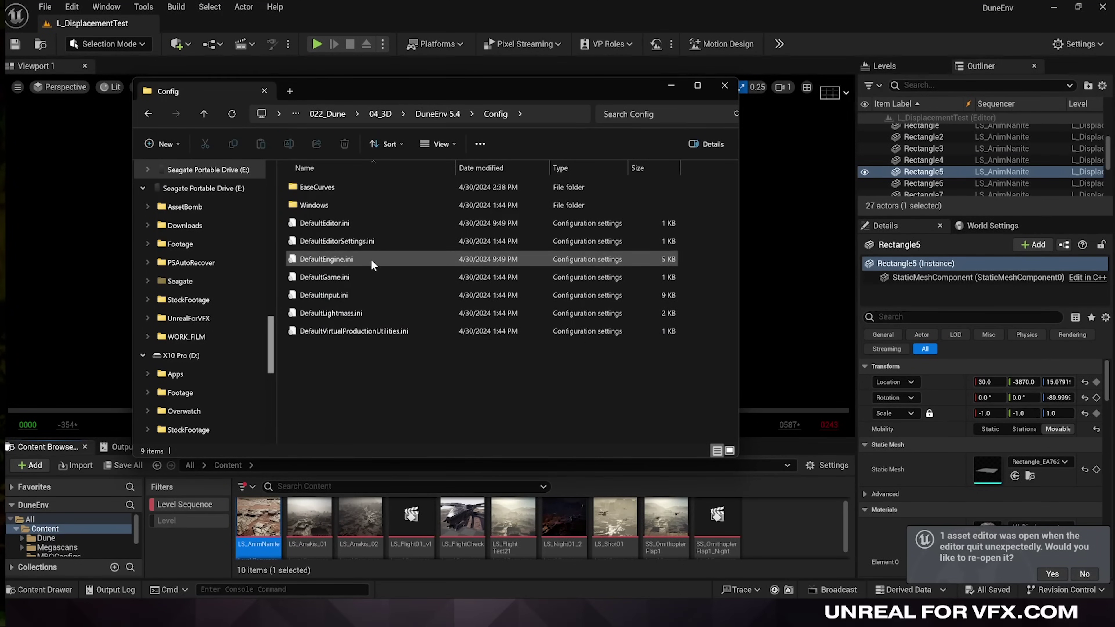
double_click(371, 259)
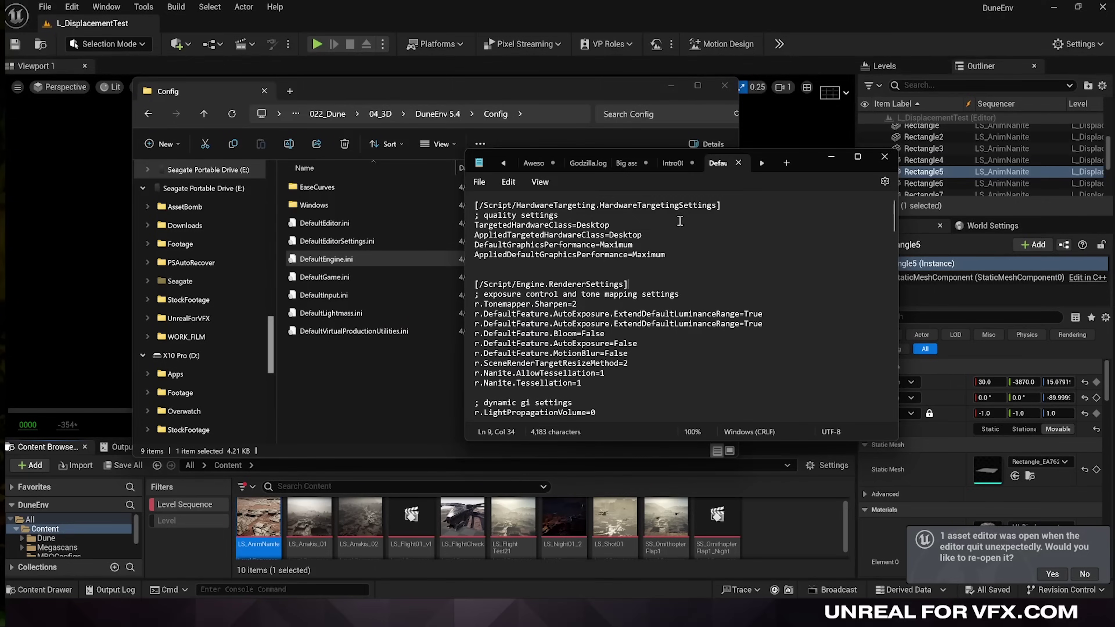
scroll(679, 221, "down", 2)
left_click_drag(475, 334, 581, 344)
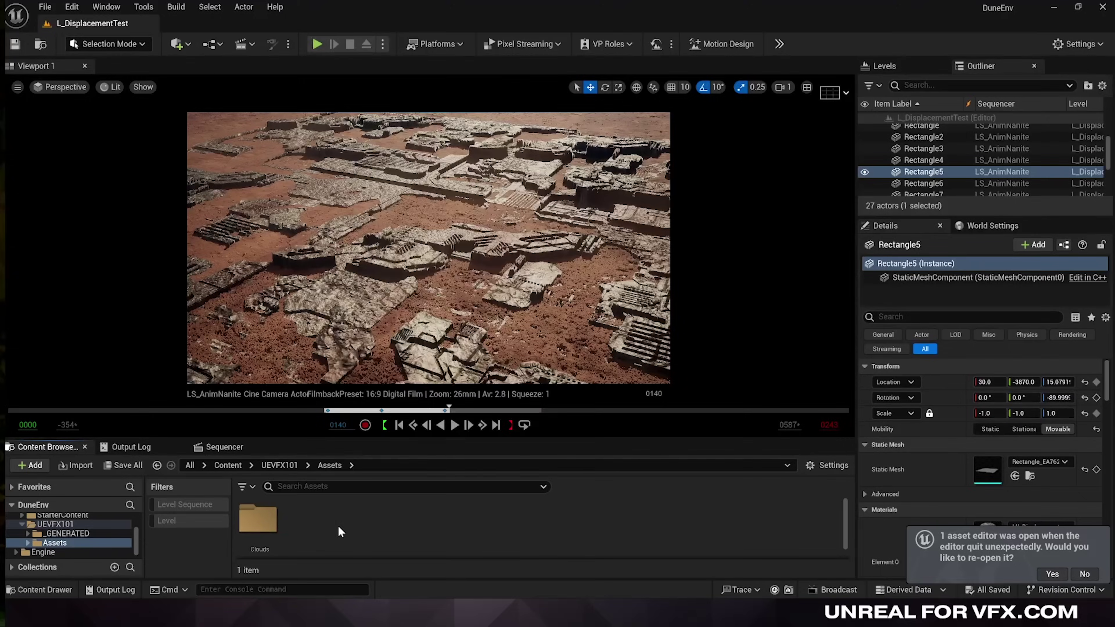
right_click(332, 525)
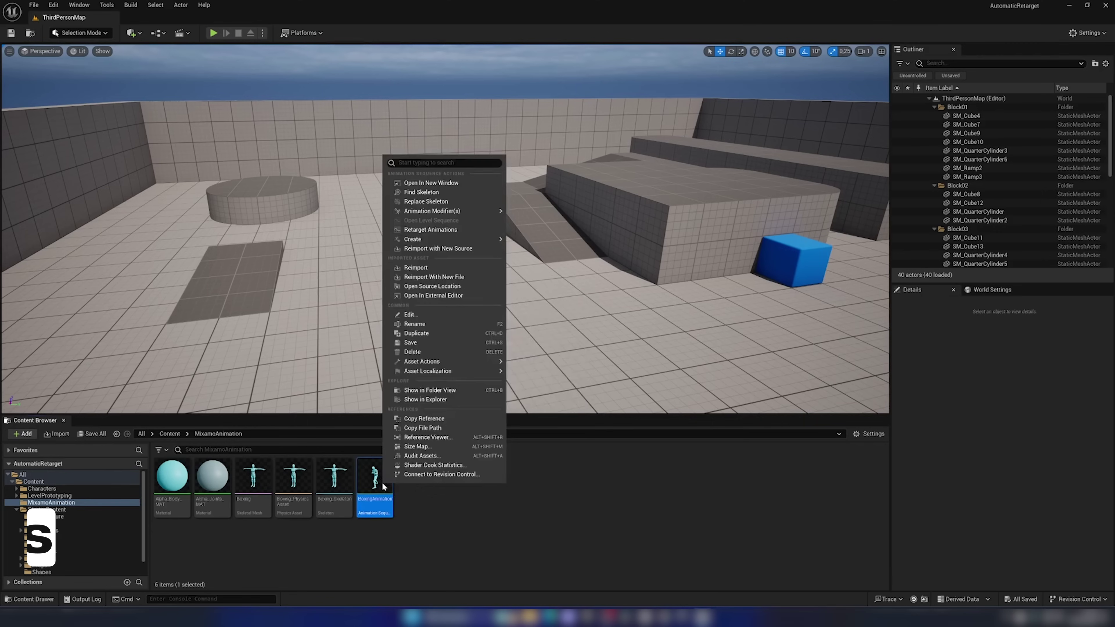
In Retarget Animations, set SKM_Manny_Simple as the target skeletal mesh and select BoxingAnimation.
left_click(434, 231)
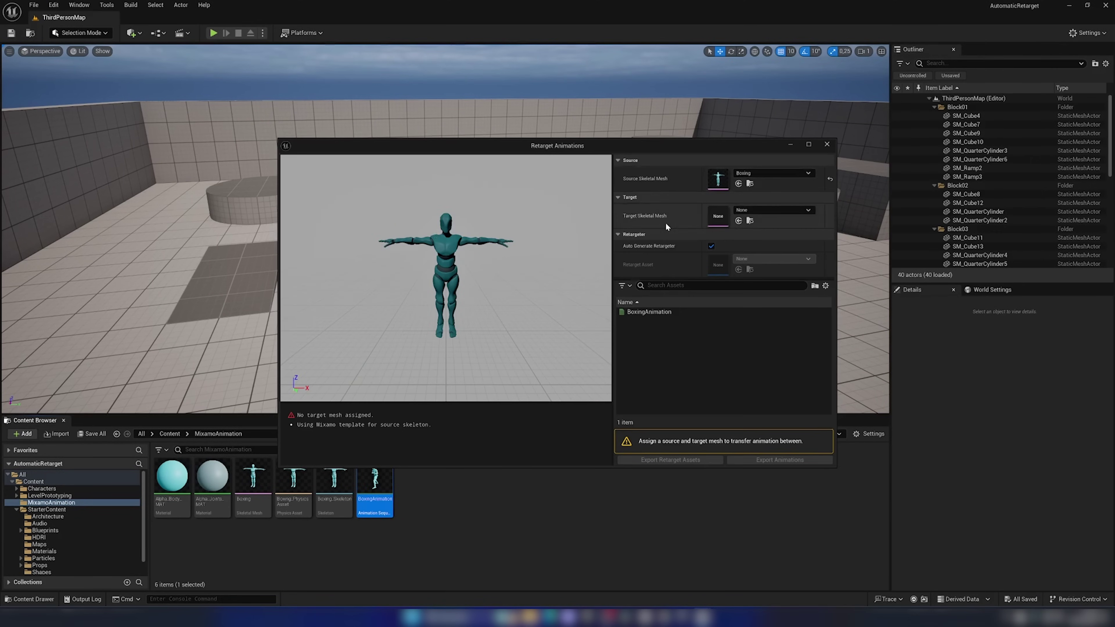
left_click(743, 211)
scroll(800, 342, "down", 2)
left_click(799, 369)
left_click(650, 312)
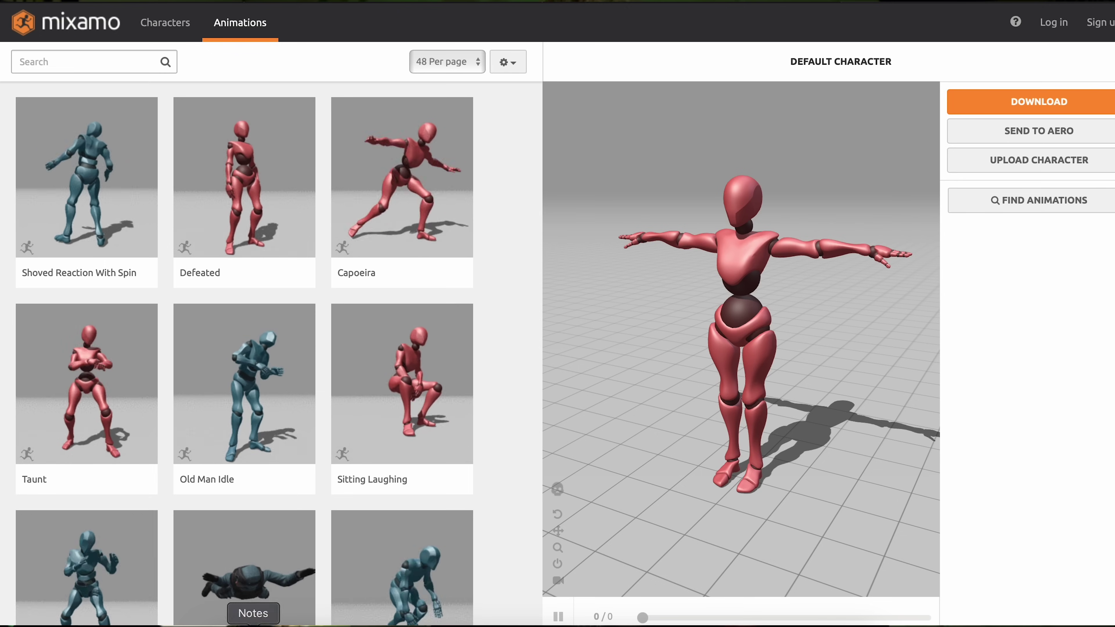
scroll(100, 527, "down", 5)
scroll(102, 527, "down", 15)
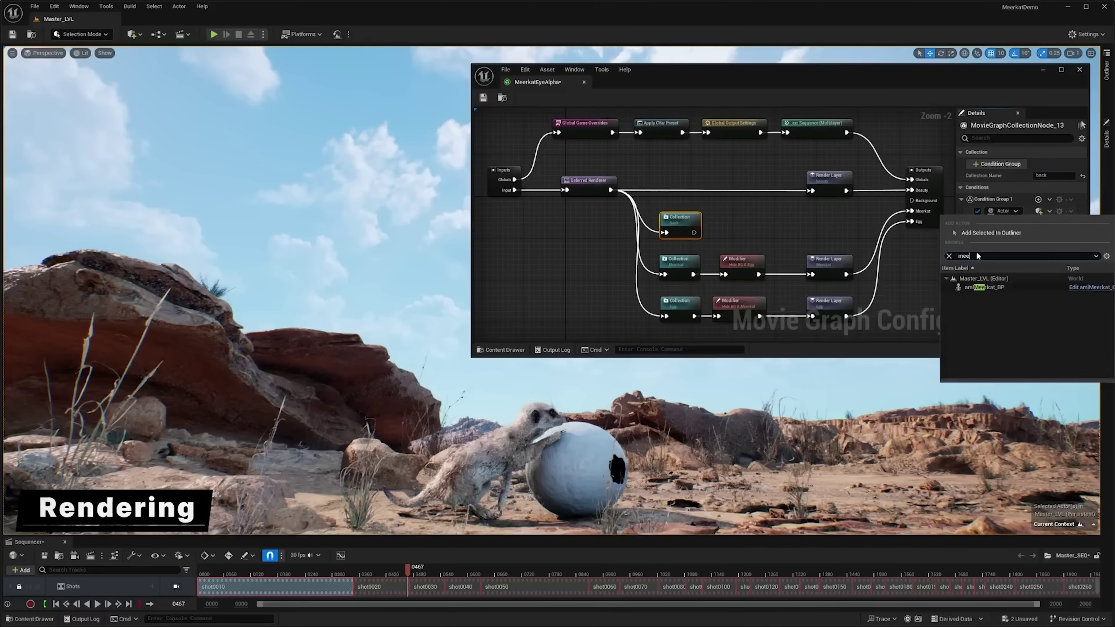
Wire the back Collection node's output into a newly created Modifier node.
left_click_drag(732, 214, 732, 215)
left_click(759, 237)
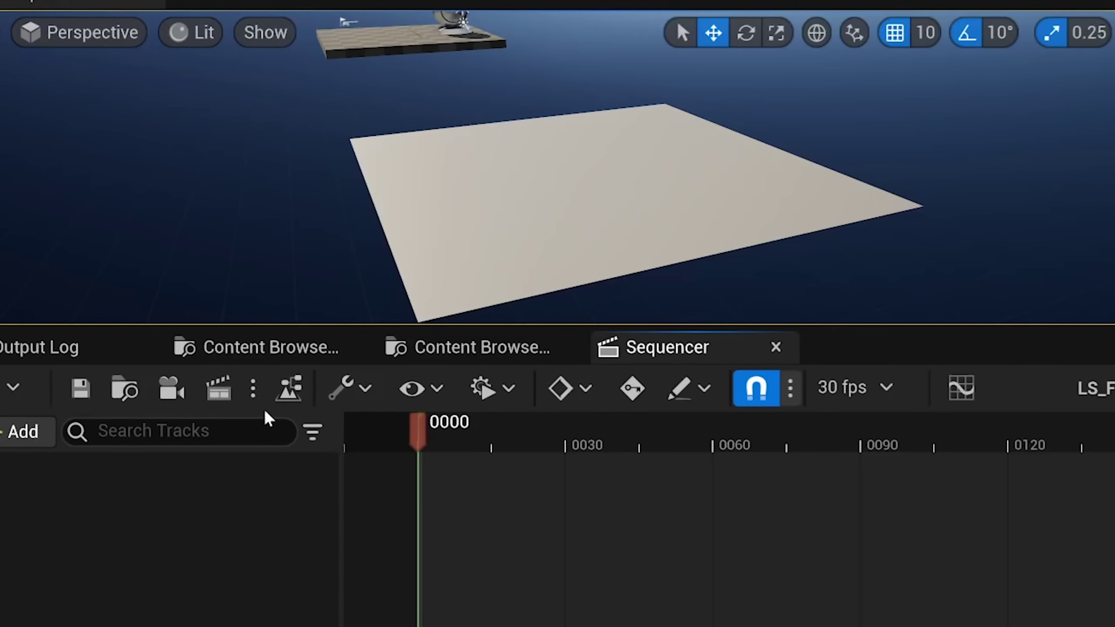
Assign DefaultRenderGraph to the LS_Flight01_v1 render job via Replace with Graph (Experimental).
left_click(227, 399)
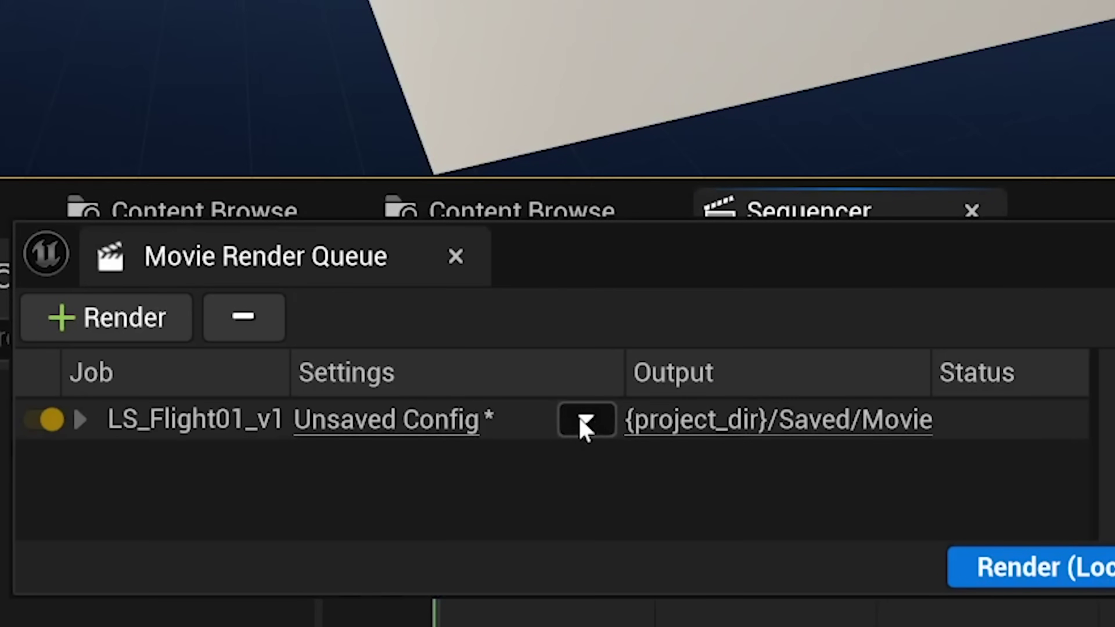
left_click(584, 420)
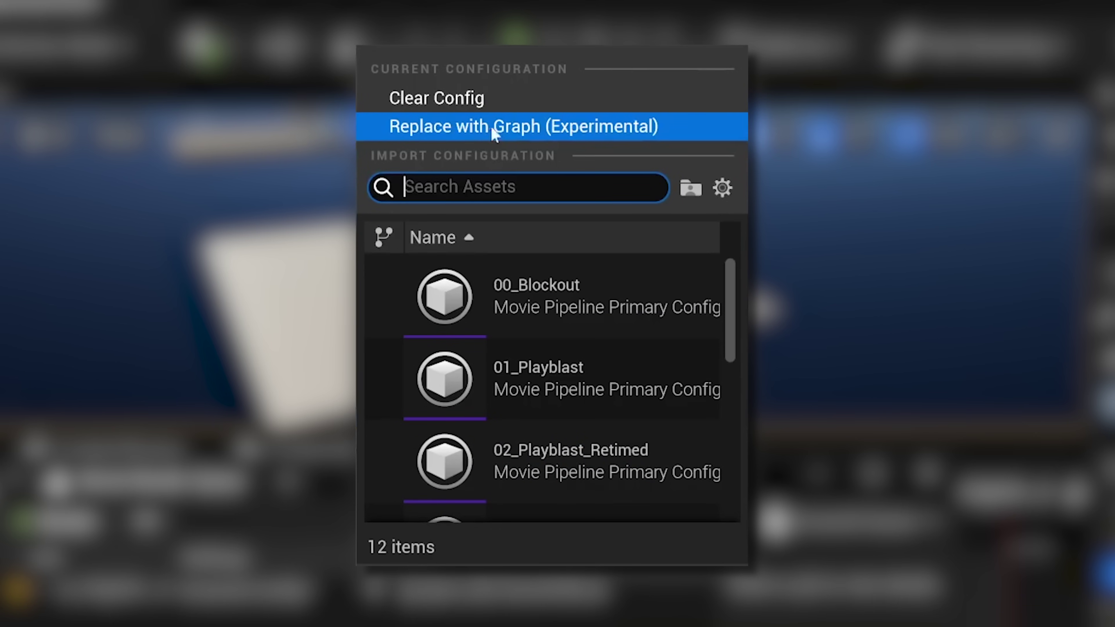
left_click(516, 129)
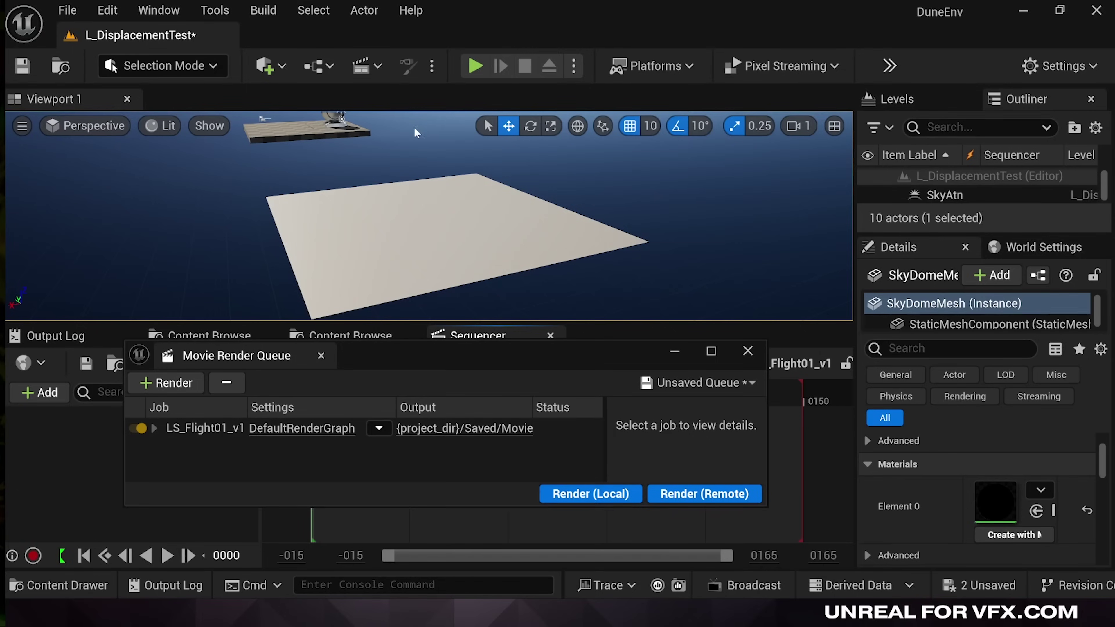
left_click(295, 433)
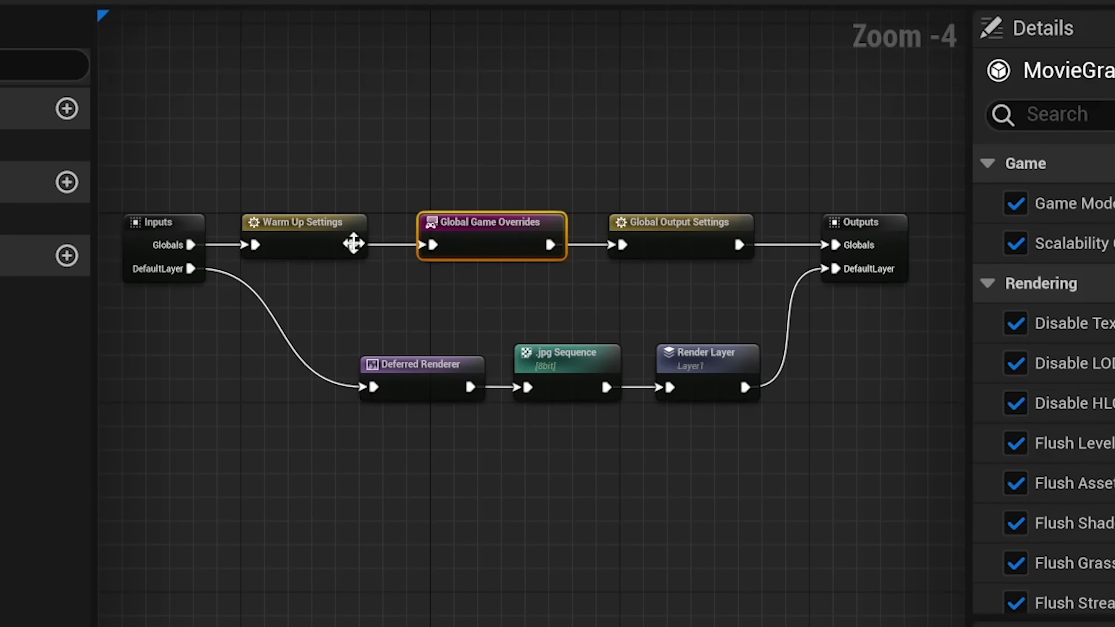
Nudge the Warm Up Settings node and inspect Global Game Overrides and Global Output Settings.
left_click_drag(353, 244, 365, 244)
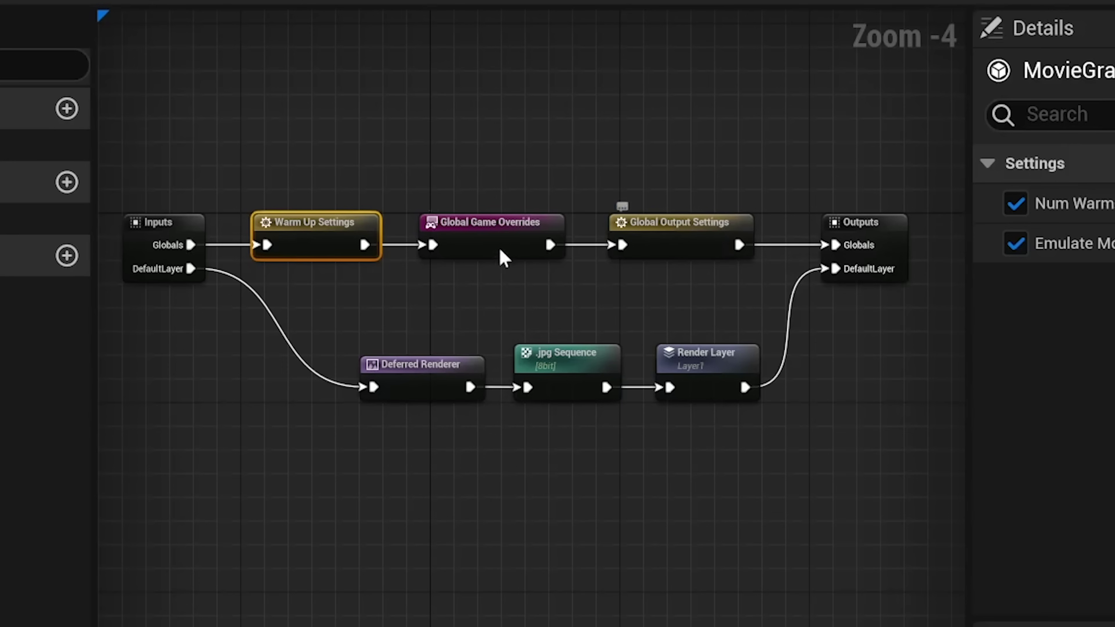
left_click(505, 255)
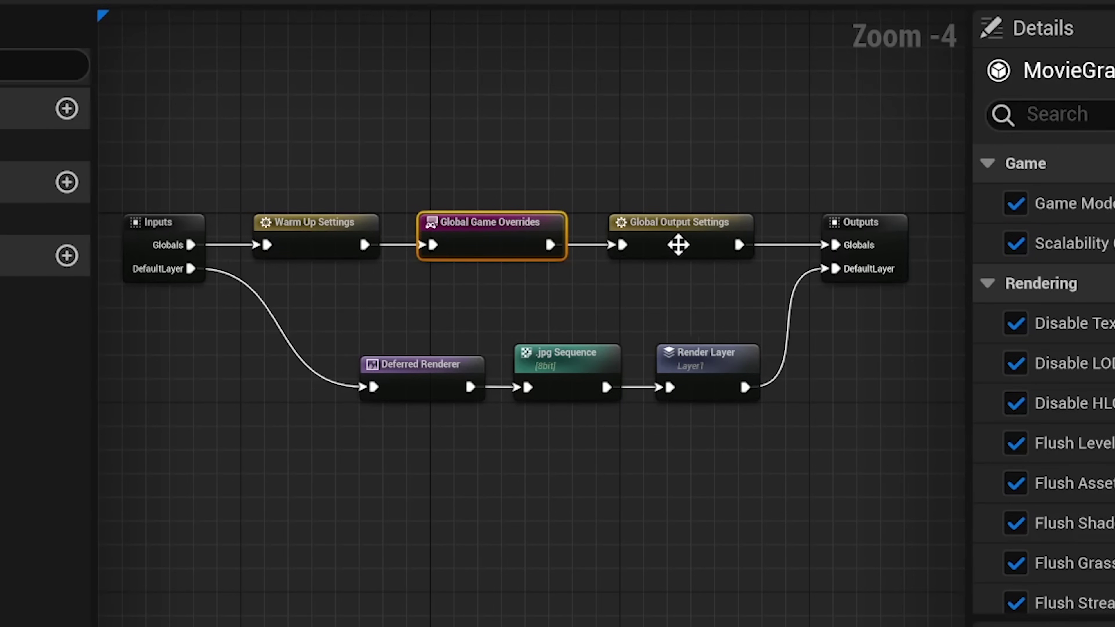
left_click(679, 245)
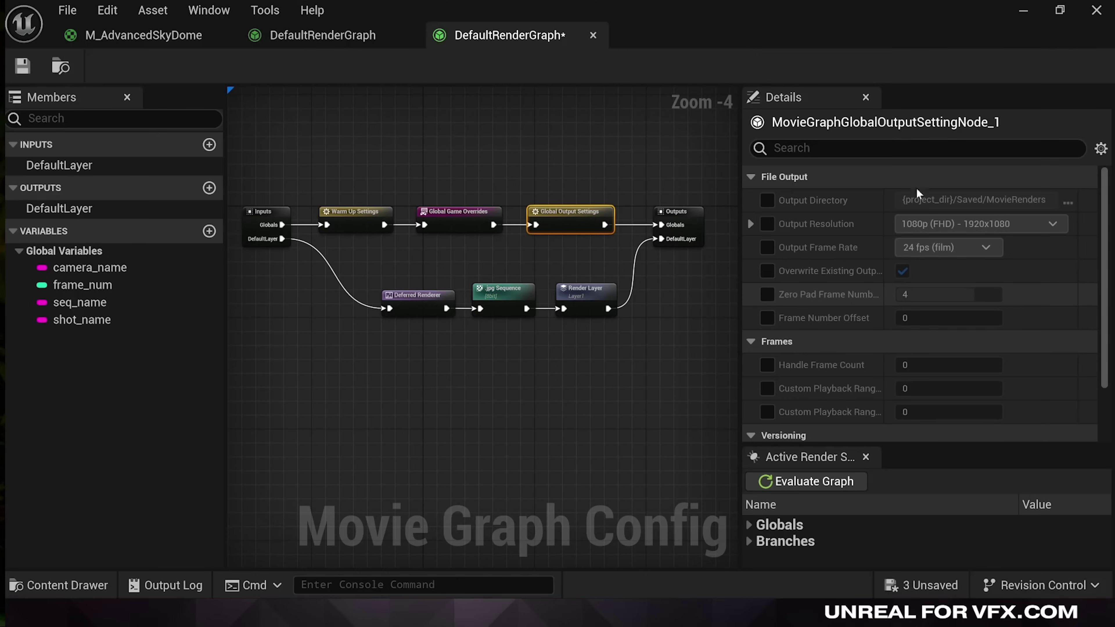